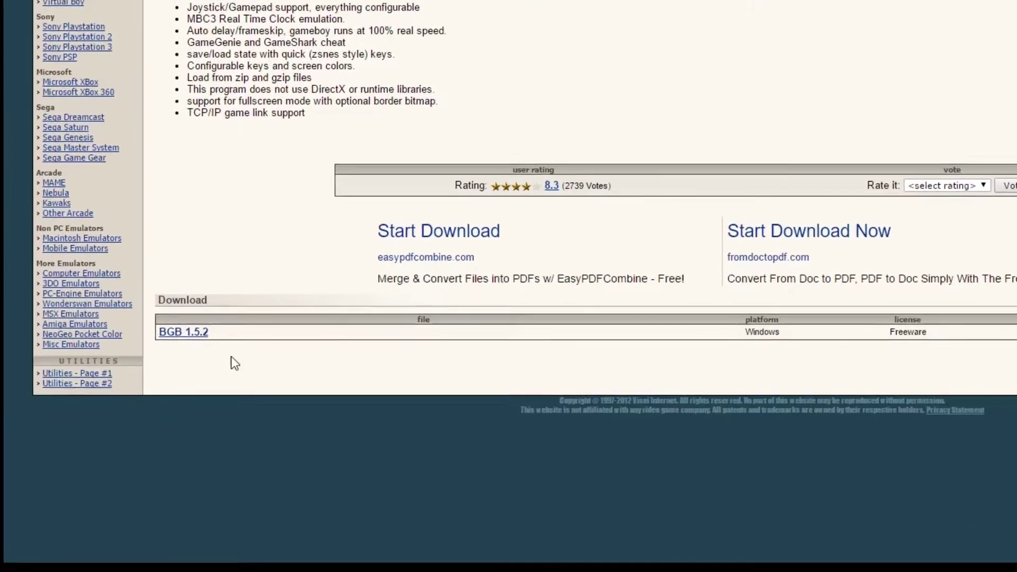
Download the BGB 1.5.2 emulator for Windows from The Emulator Zone
{"action": "left_click", "coordinate": [185, 332]}
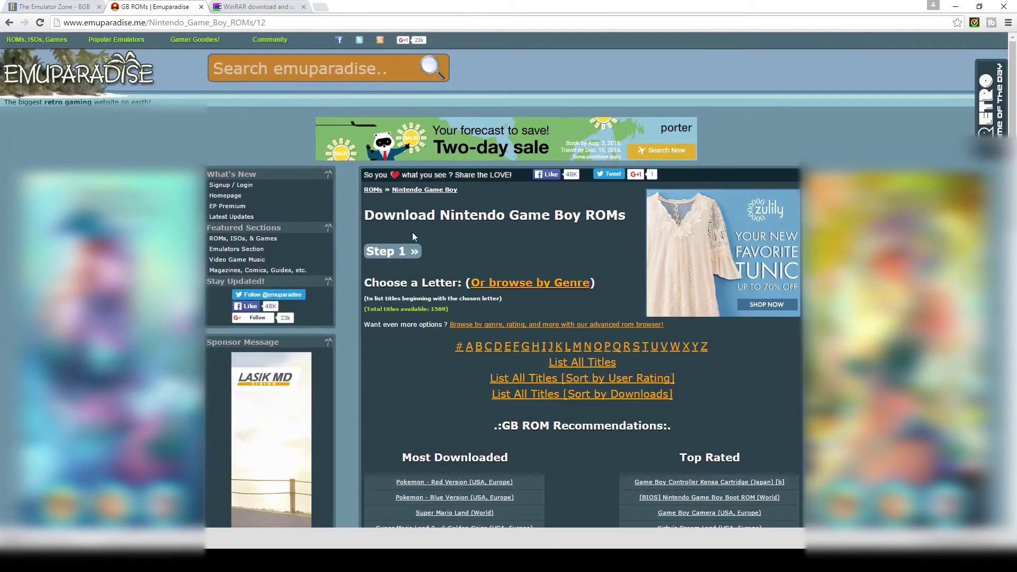
Open the direct download page for Pokemon - Red Version (USA, Europe) from the most downloaded Game Boy ROMs
{"action": "scroll", "coordinate": [582, 291], "scroll_direction": "down", "scroll_amount": 3}
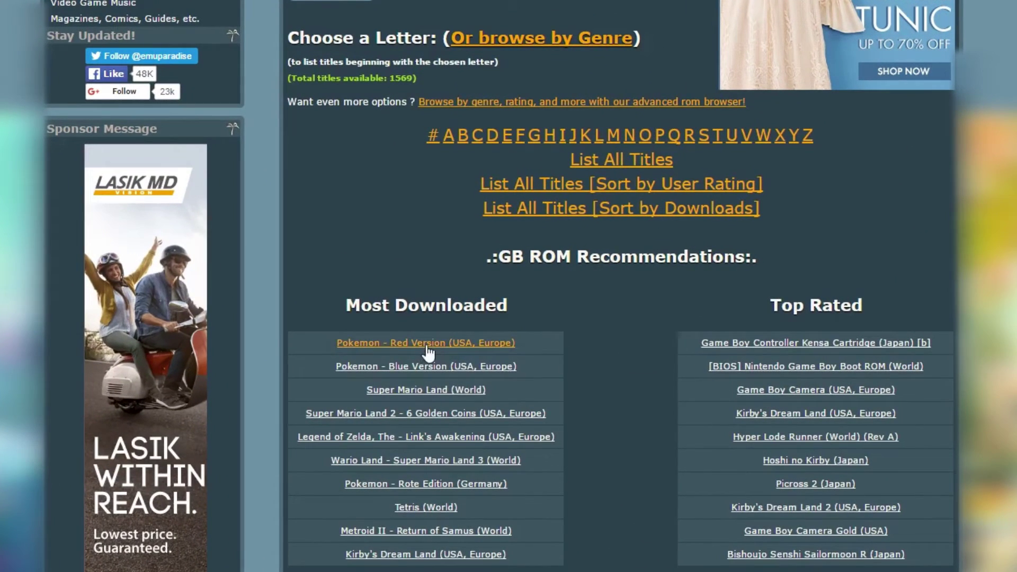
{"action": "left_click", "coordinate": [427, 347]}
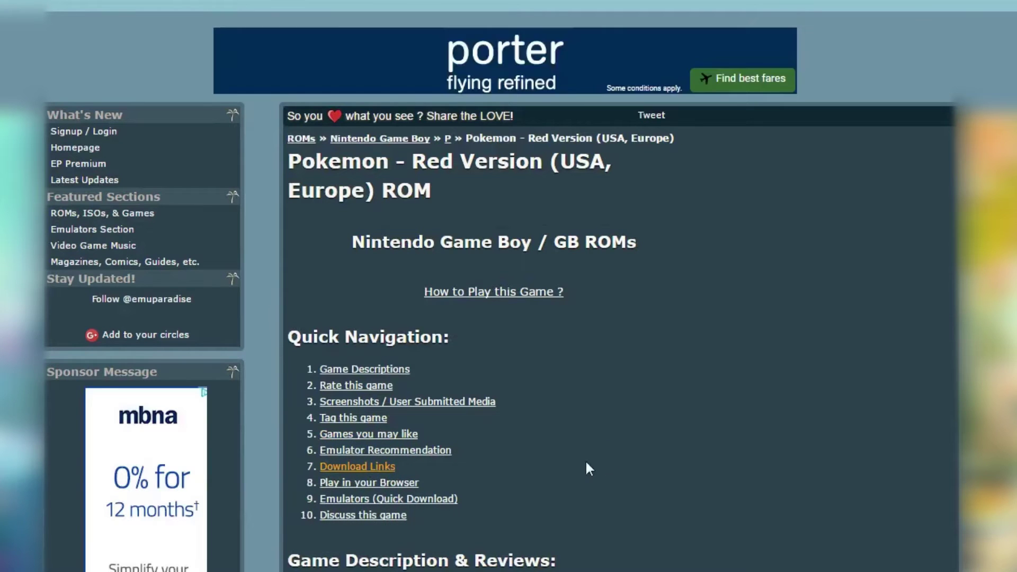
{"action": "left_click", "coordinate": [365, 469]}
{"action": "scroll", "coordinate": [583, 344], "scroll_direction": "up", "scroll_amount": 2}
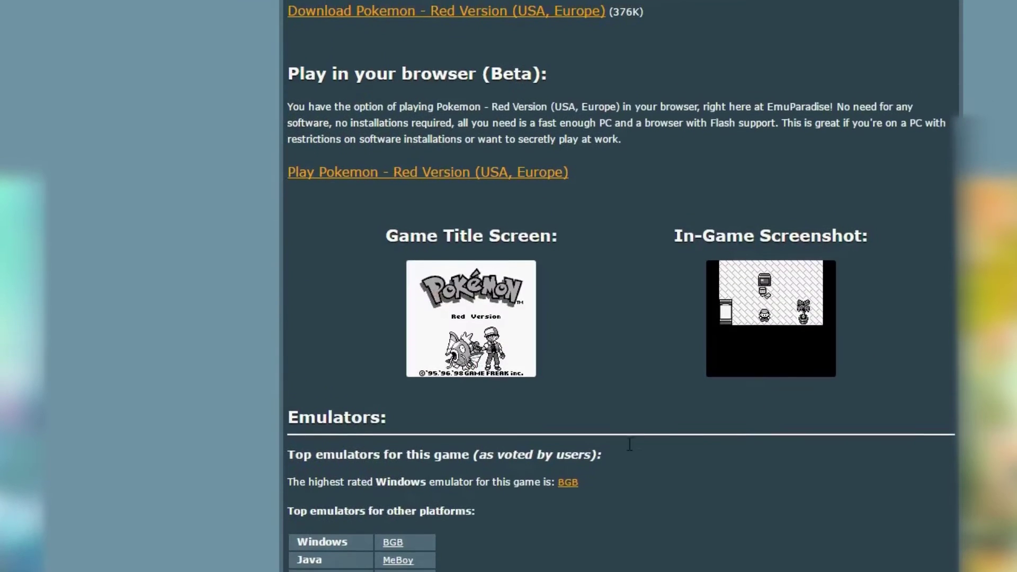
{"action": "scroll", "coordinate": [677, 251], "scroll_direction": "up", "scroll_amount": 2}
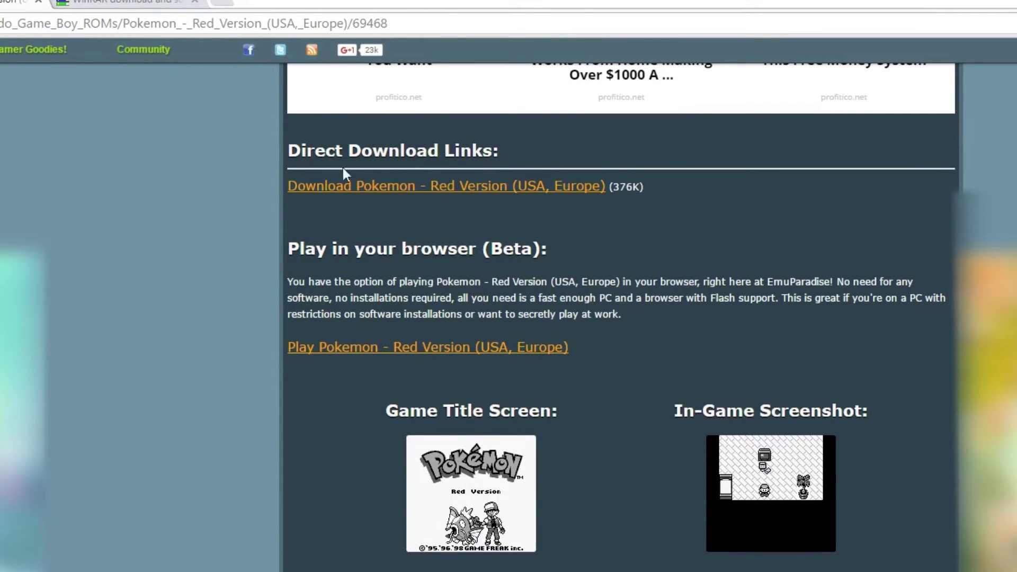
{"action": "left_click", "coordinate": [443, 190]}
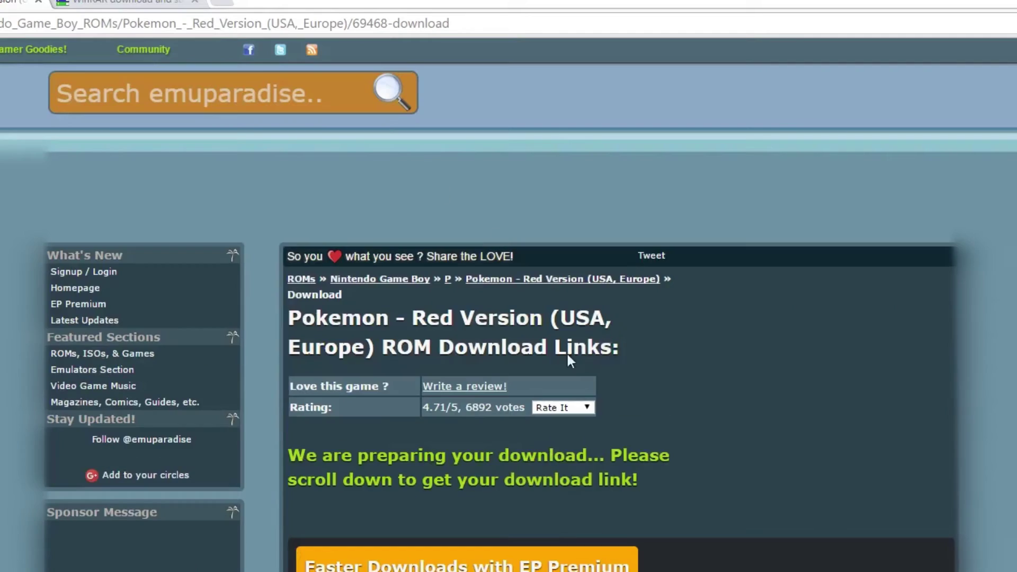
Download the Pokemon - Red Version (USA, Europe) ROM through its direct download link
{"action": "scroll", "coordinate": [690, 374], "scroll_direction": "down", "scroll_amount": 5}
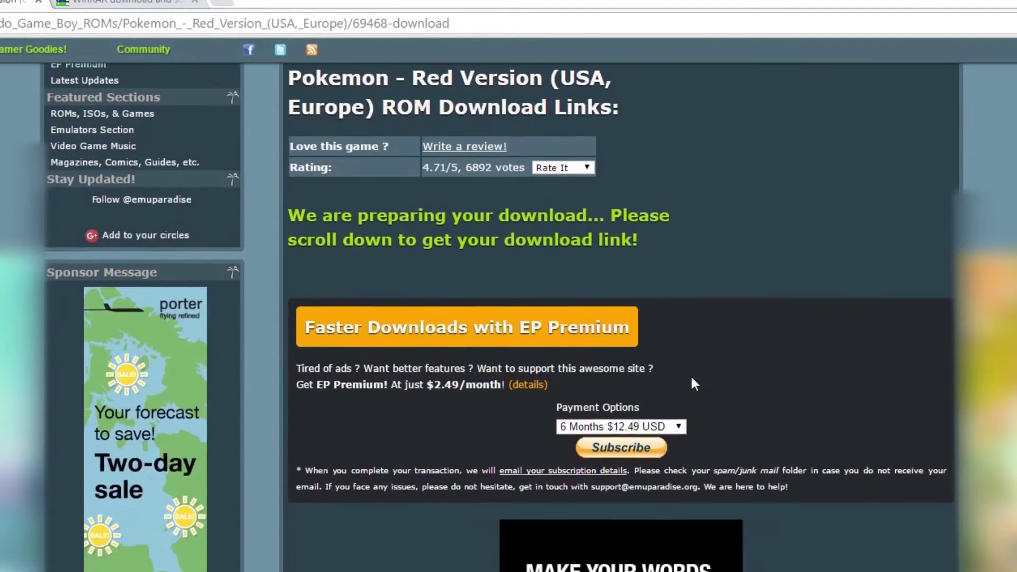
{"action": "scroll", "coordinate": [692, 379], "scroll_direction": "down", "scroll_amount": 8}
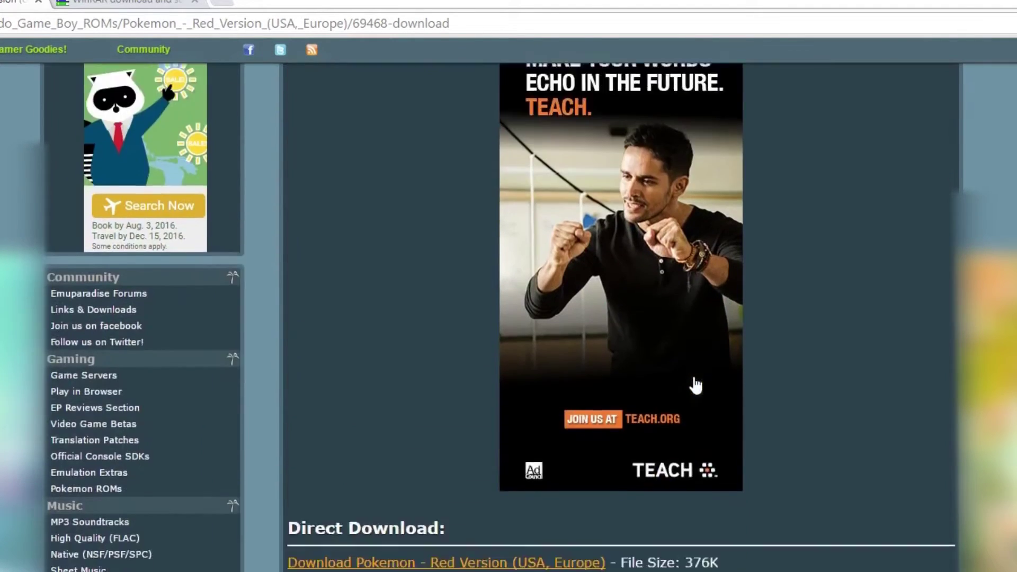
{"action": "scroll", "coordinate": [695, 382], "scroll_direction": "down", "scroll_amount": 3}
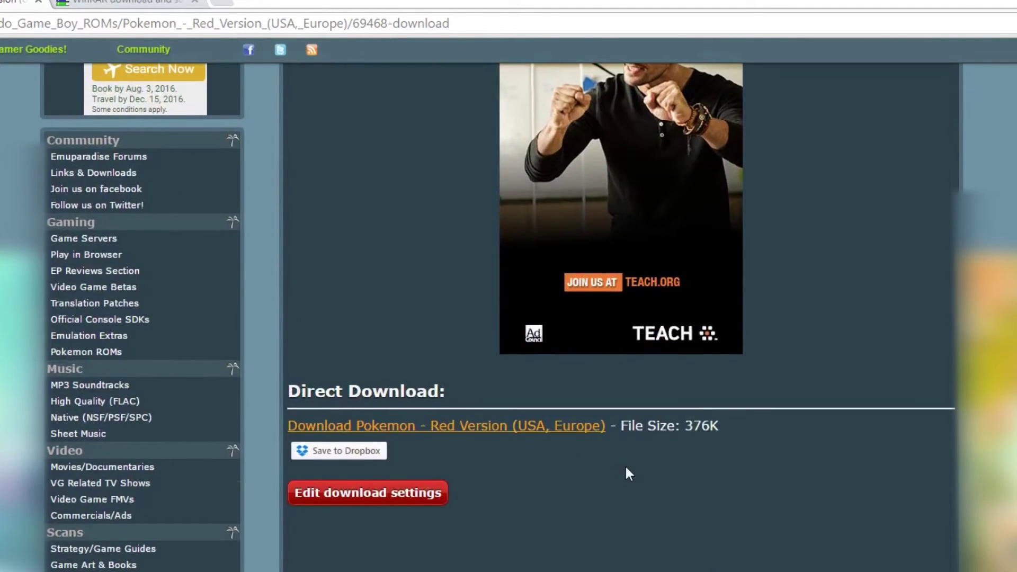
{"action": "left_click", "coordinate": [487, 436]}
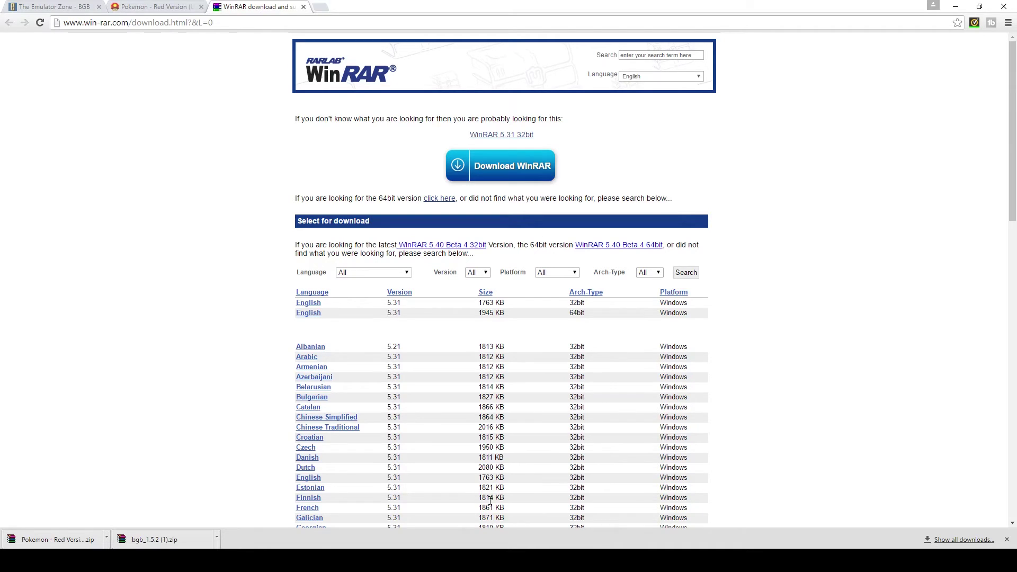
Check the computer's system information and look through the 32bit and 64bit WinRAR downloads
{"action": "key", "text": "super+Pause"}
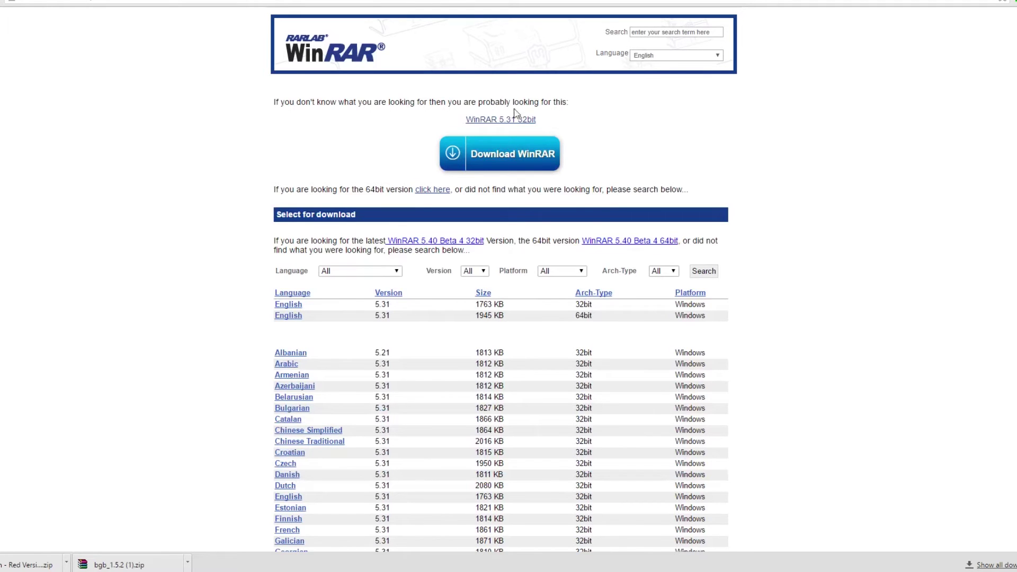
{"action": "scroll", "coordinate": [881, 405], "scroll_direction": "down", "scroll_amount": 10}
{"action": "scroll", "coordinate": [874, 399], "scroll_direction": "up", "scroll_amount": 3}
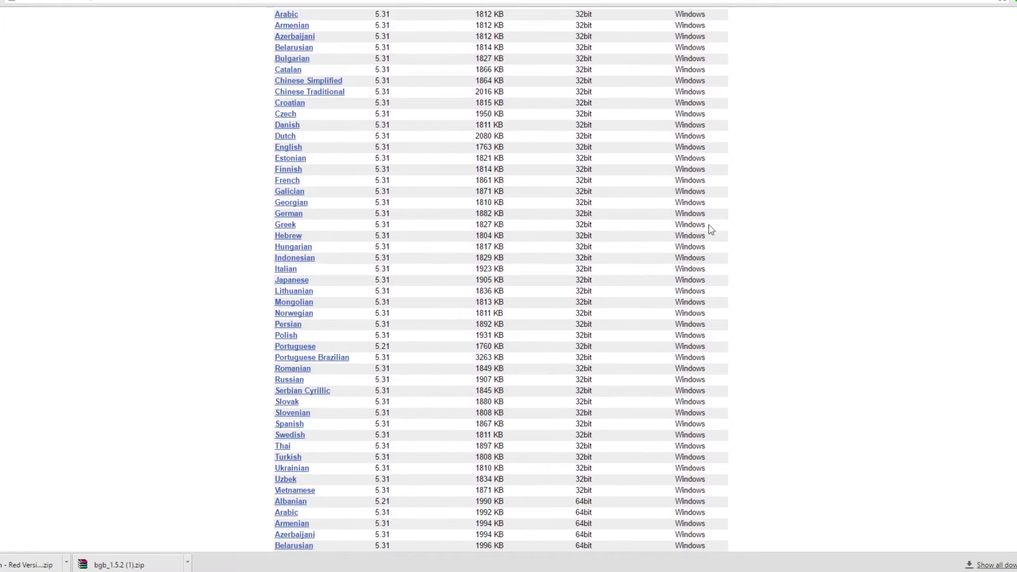
{"action": "scroll", "coordinate": [762, 338], "scroll_direction": "down", "scroll_amount": 3}
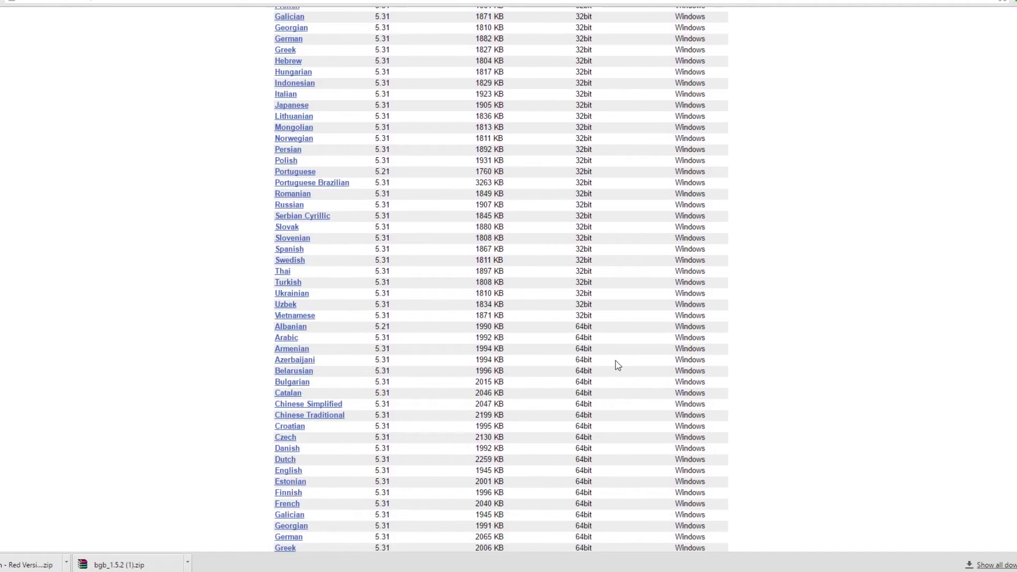
{"action": "scroll", "coordinate": [855, 308], "scroll_direction": "up", "scroll_amount": 10}
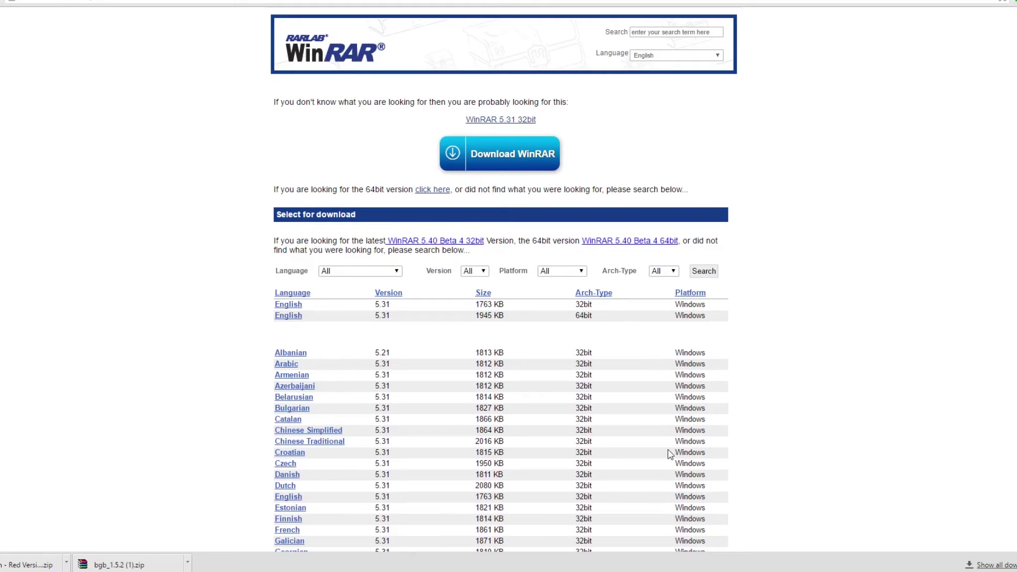
Switch to File Explorer and bring up the Downloads folder alongside the Nintendo GameBoy Emulator folder
{"action": "mouse_move", "coordinate": [363, 571]}
{"action": "left_click", "coordinate": [363, 535]}
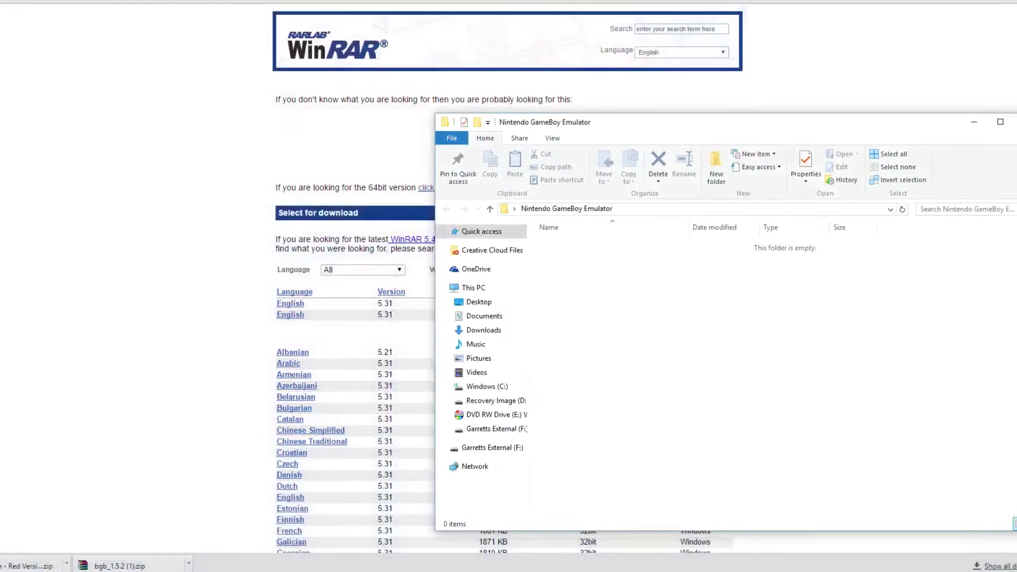
{"action": "mouse_move", "coordinate": [430, 545]}
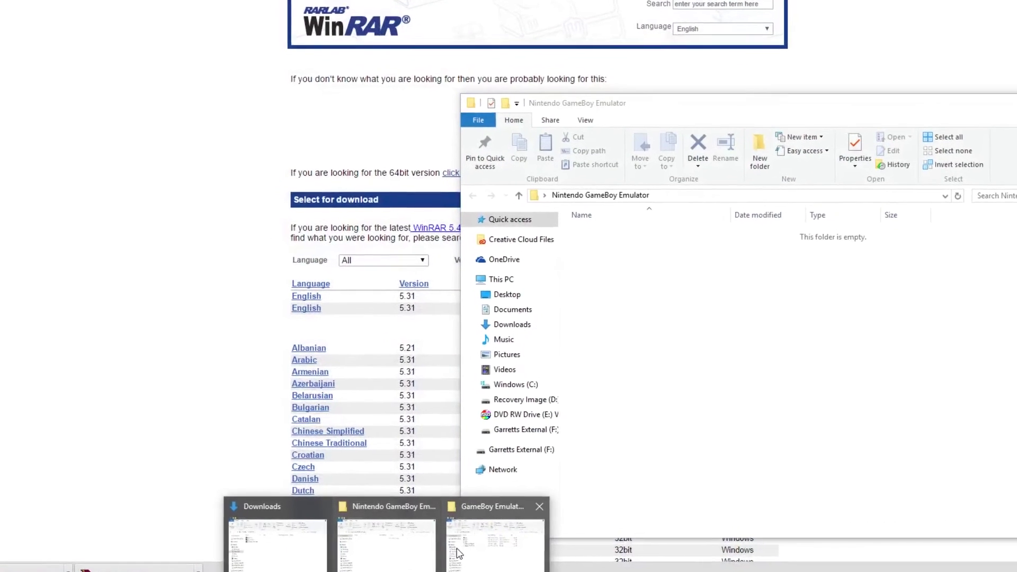
{"action": "left_click", "coordinate": [300, 551]}
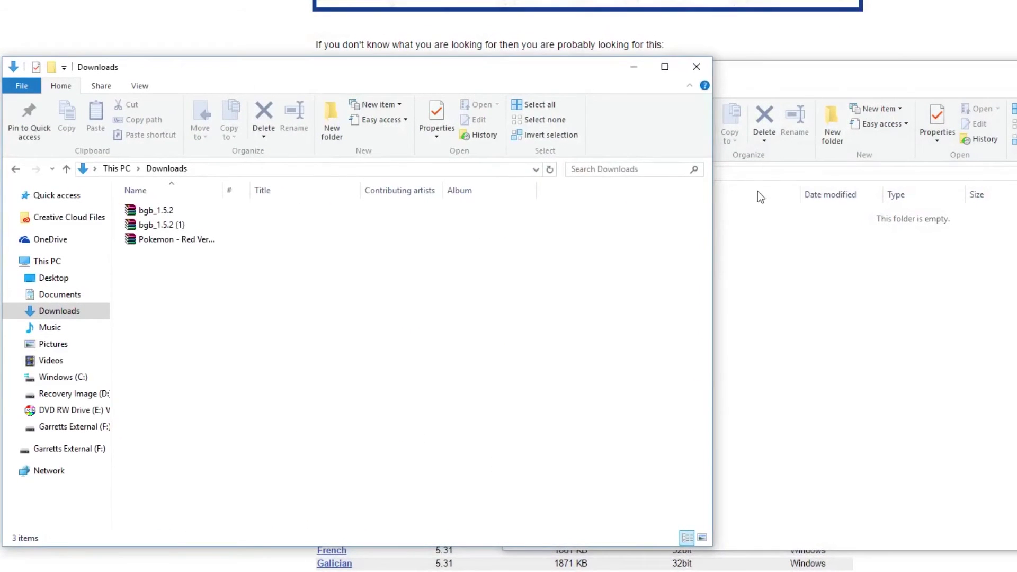
{"action": "left_click", "coordinate": [757, 192]}
{"action": "left_click", "coordinate": [307, 383]}
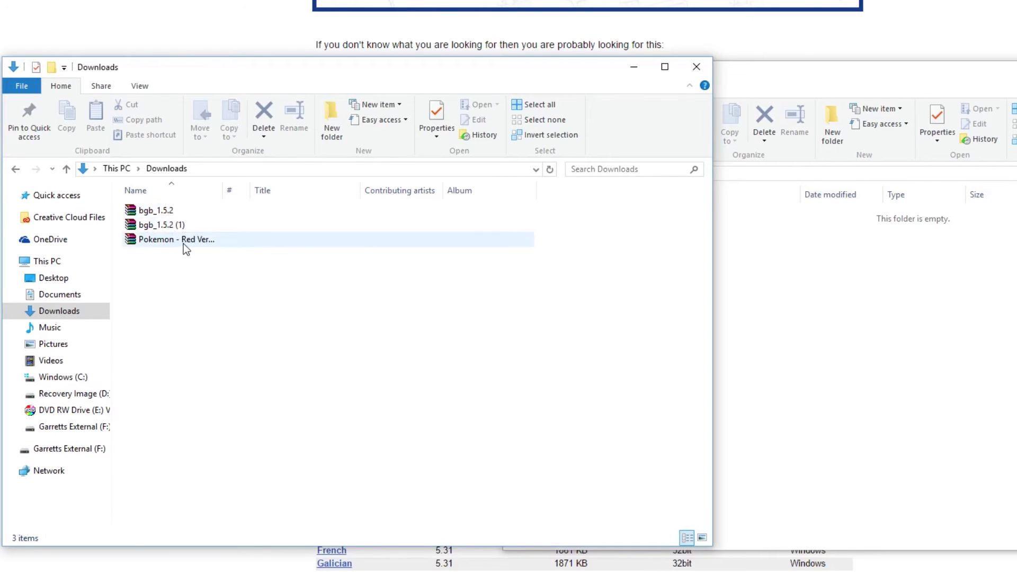
Move the Pokemon - Red Version and bgb_1.5.2 archives into the Nintendo GameBoy Emulator folder and close the Downloads window
{"action": "left_click_drag", "start_coordinate": [184, 243], "coordinate": [758, 400]}
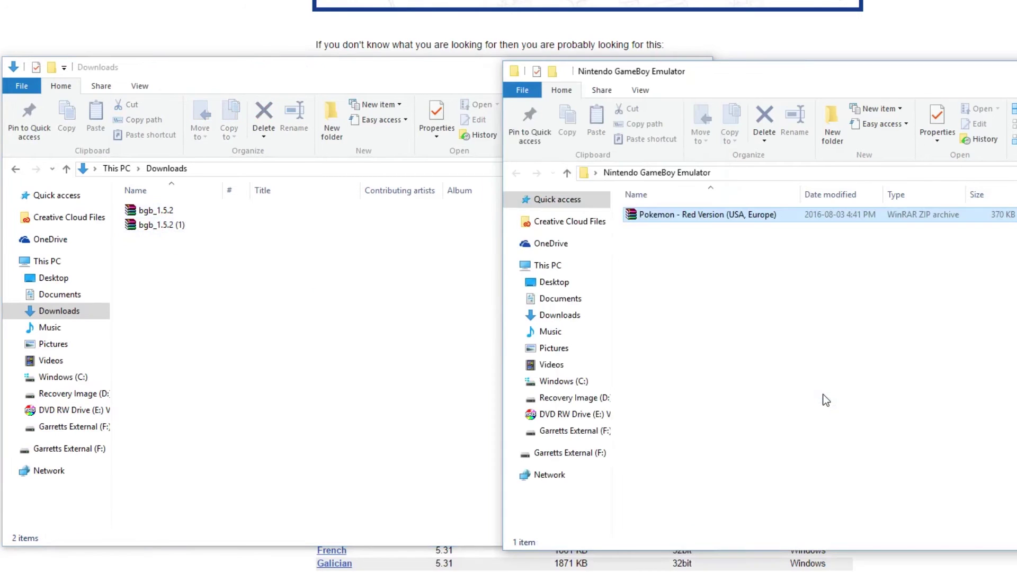
{"action": "left_click_drag", "start_coordinate": [140, 211], "coordinate": [818, 399]}
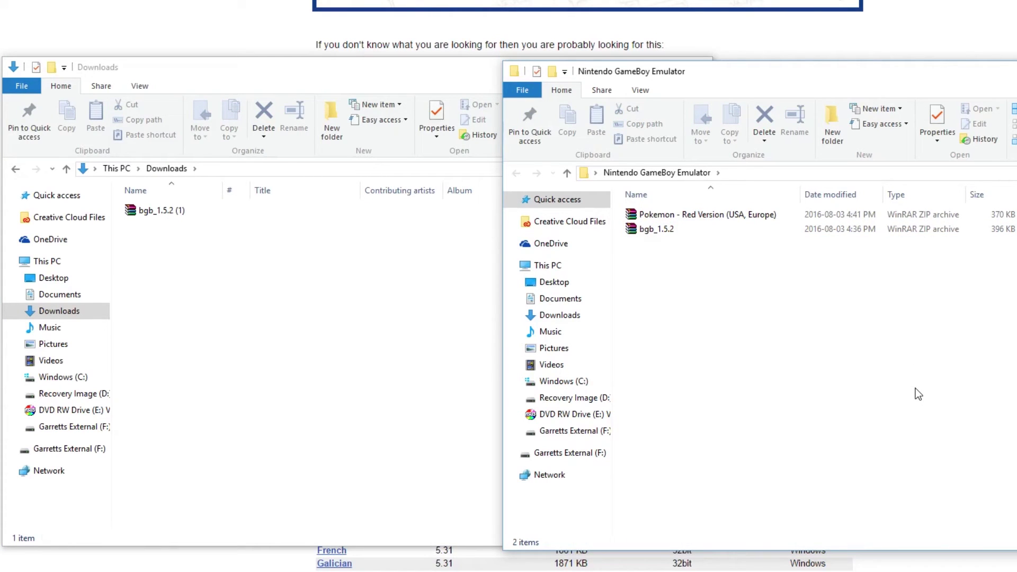
{"action": "left_click", "coordinate": [461, 77]}
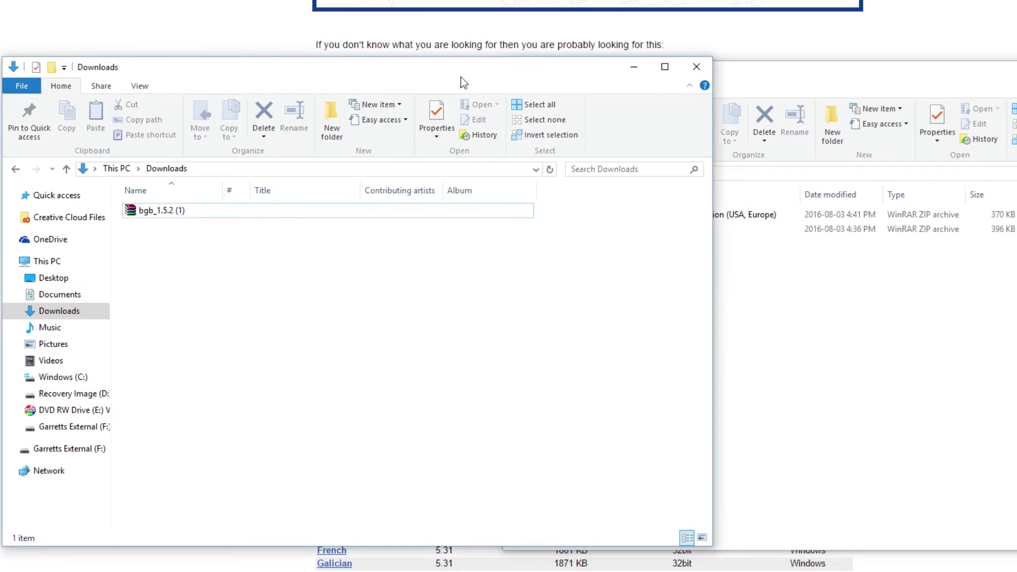
{"action": "left_click", "coordinate": [698, 72]}
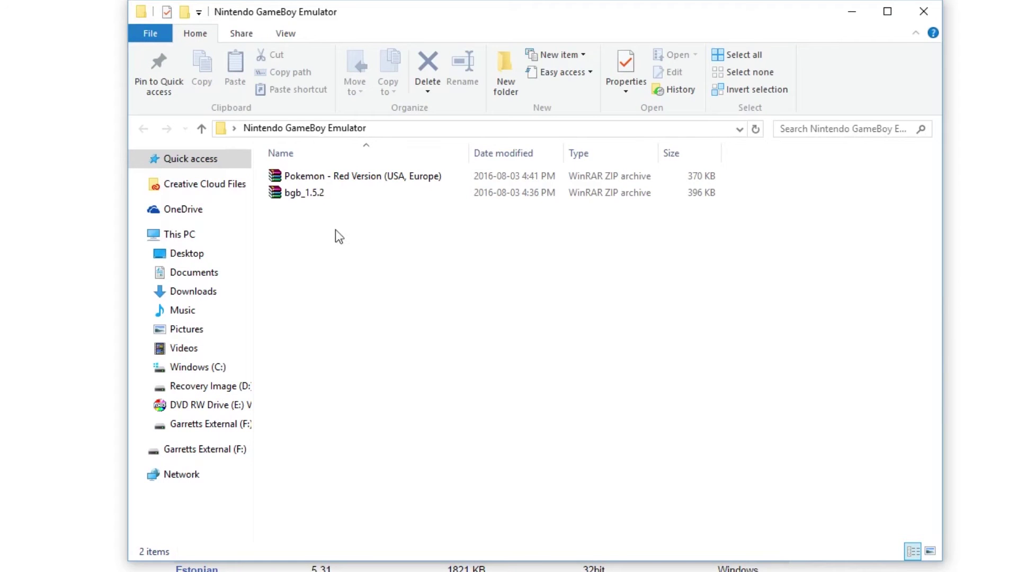
Extract the bgb_1.5.2 and Pokemon - Red Version (USA, Europe) archives directly into the Nintendo GameBoy Emulator folder
{"action": "right_click", "coordinate": [306, 194]}
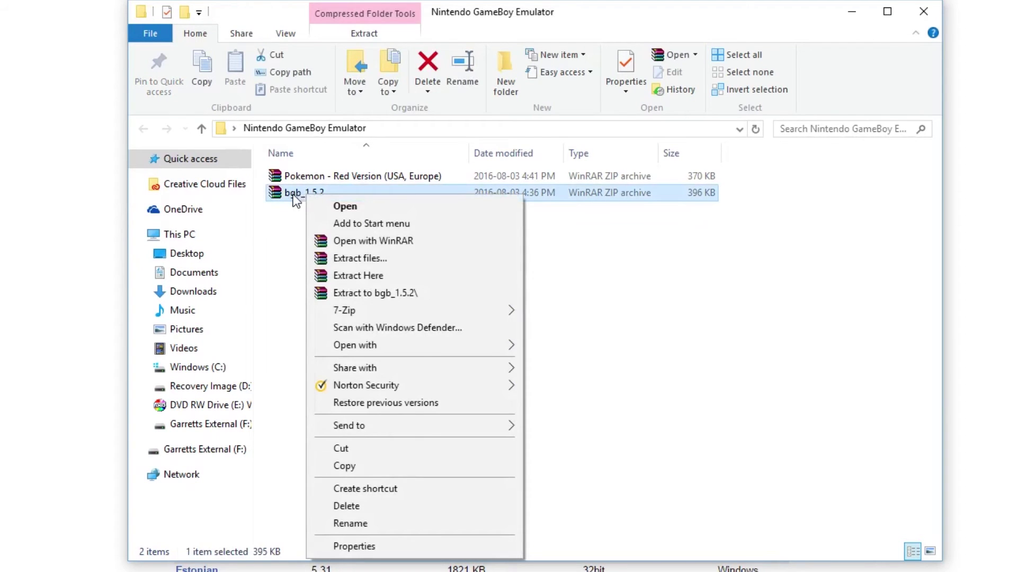
{"action": "left_click", "coordinate": [362, 275]}
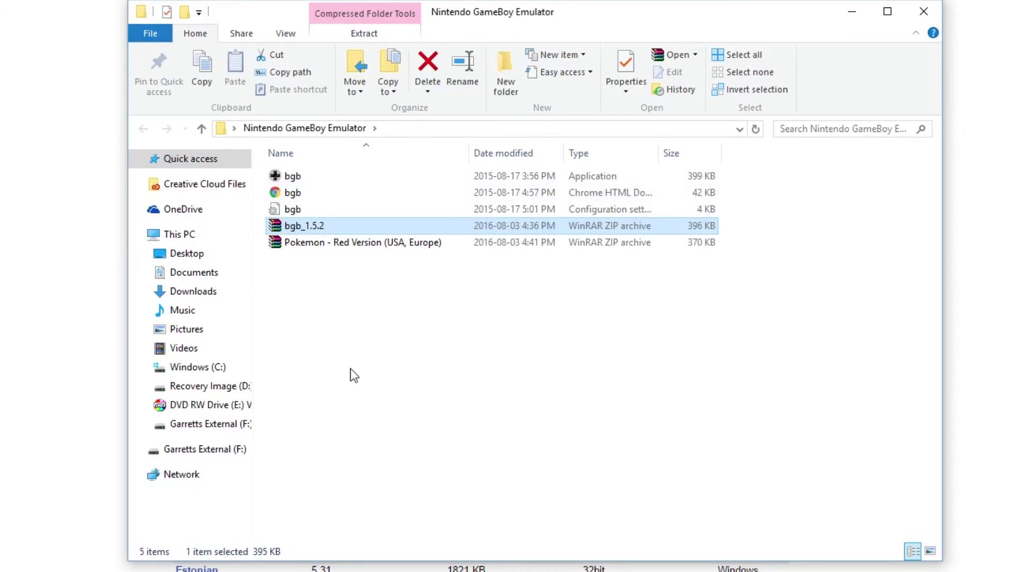
{"action": "right_click", "coordinate": [313, 246]}
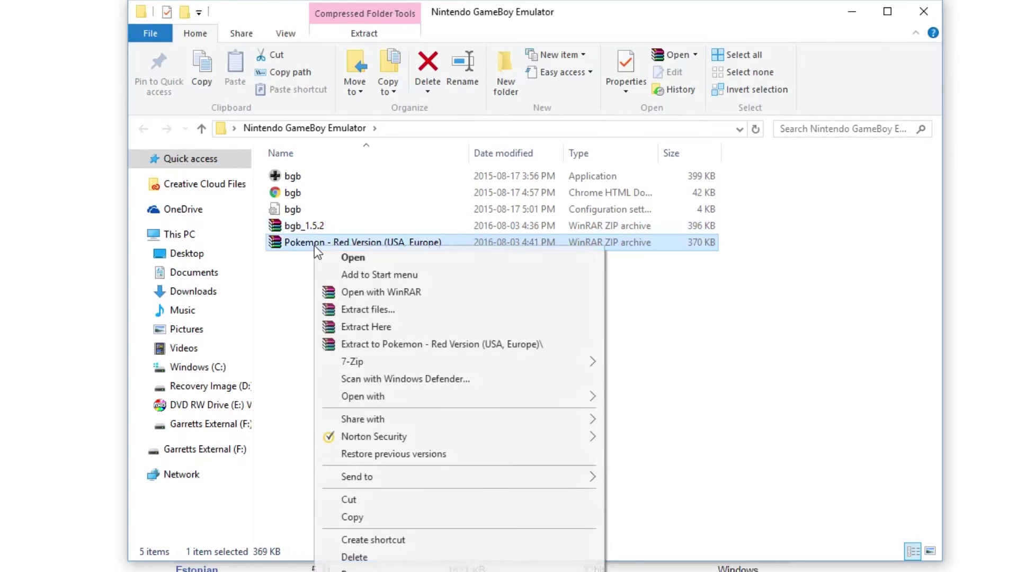
{"action": "left_click", "coordinate": [373, 327]}
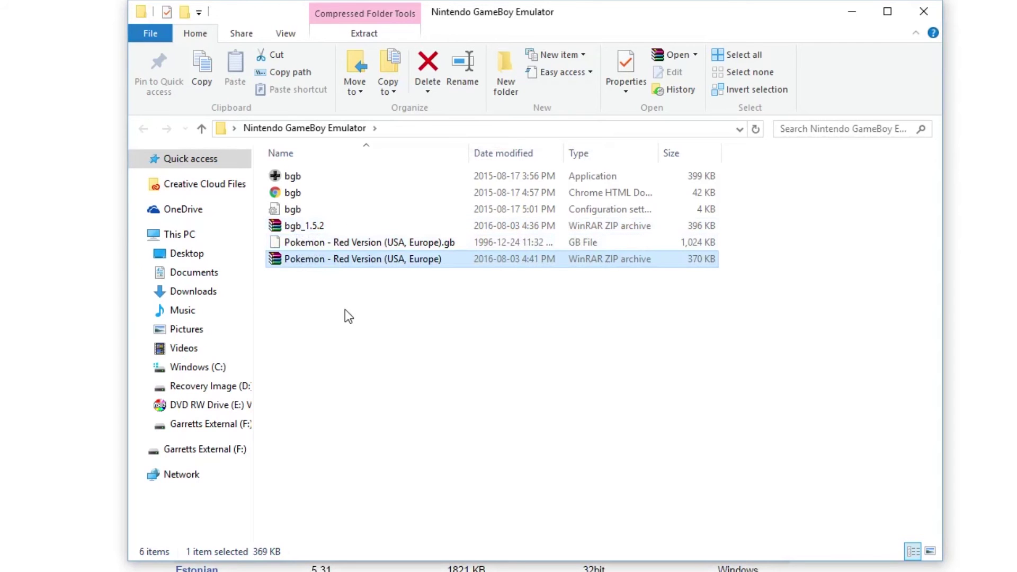
Launch the bgb application and load the ROM file Pokemon - Red Version (USA, Europe).gb
{"action": "double_click", "coordinate": [299, 176]}
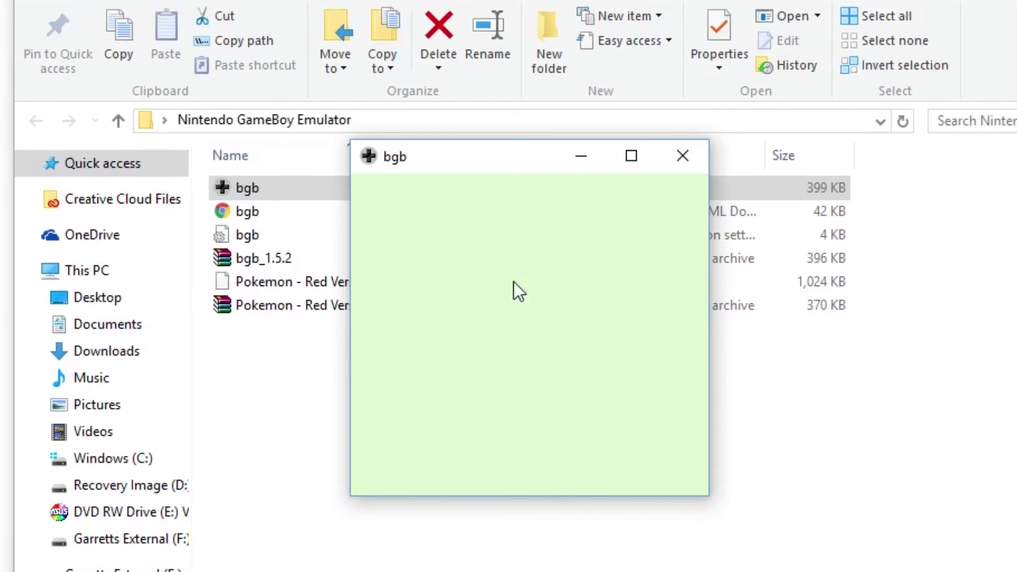
{"action": "right_click", "coordinate": [514, 281]}
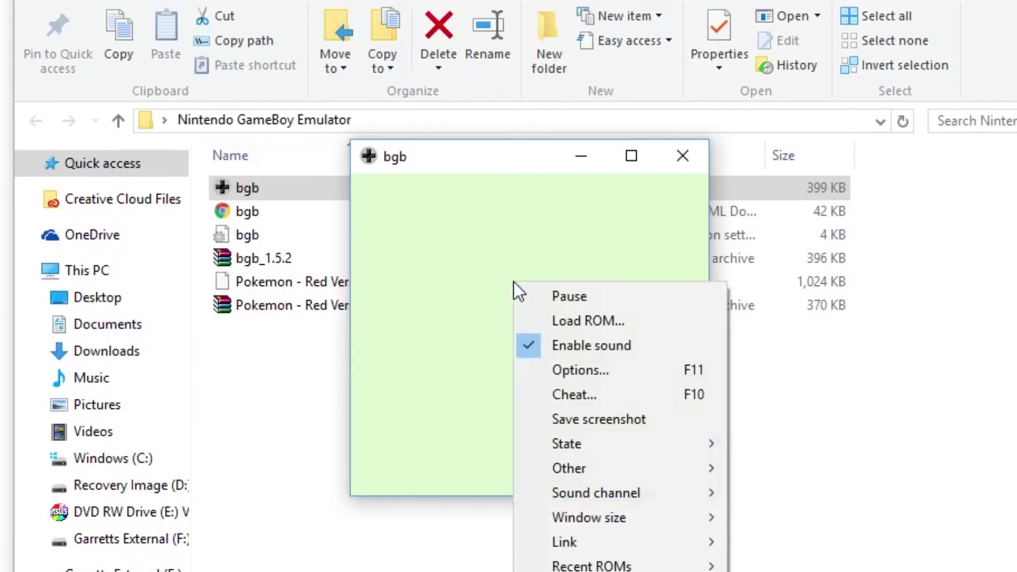
{"action": "left_click", "coordinate": [568, 320]}
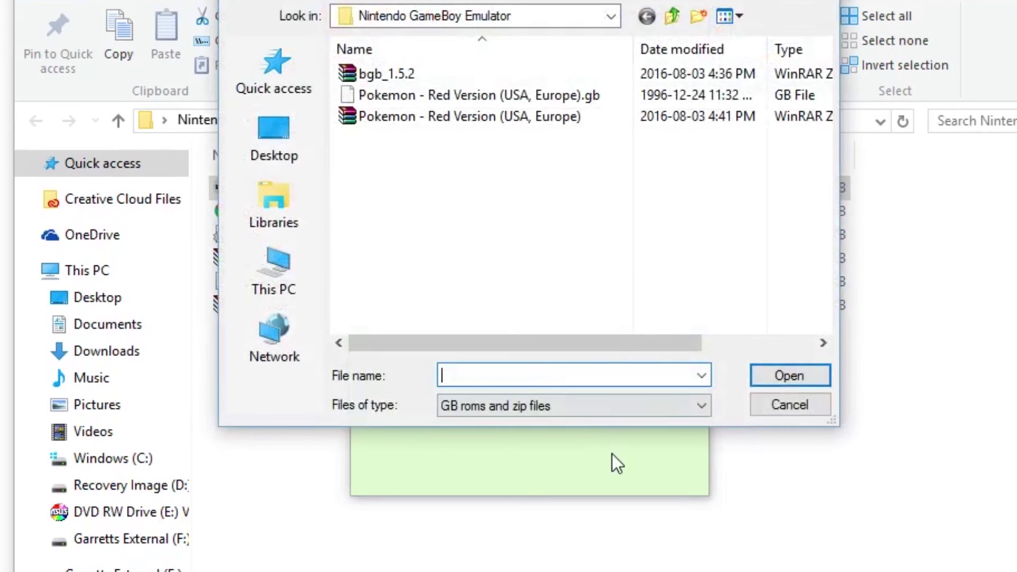
{"action": "left_click", "coordinate": [447, 90]}
{"action": "left_click", "coordinate": [789, 377]}
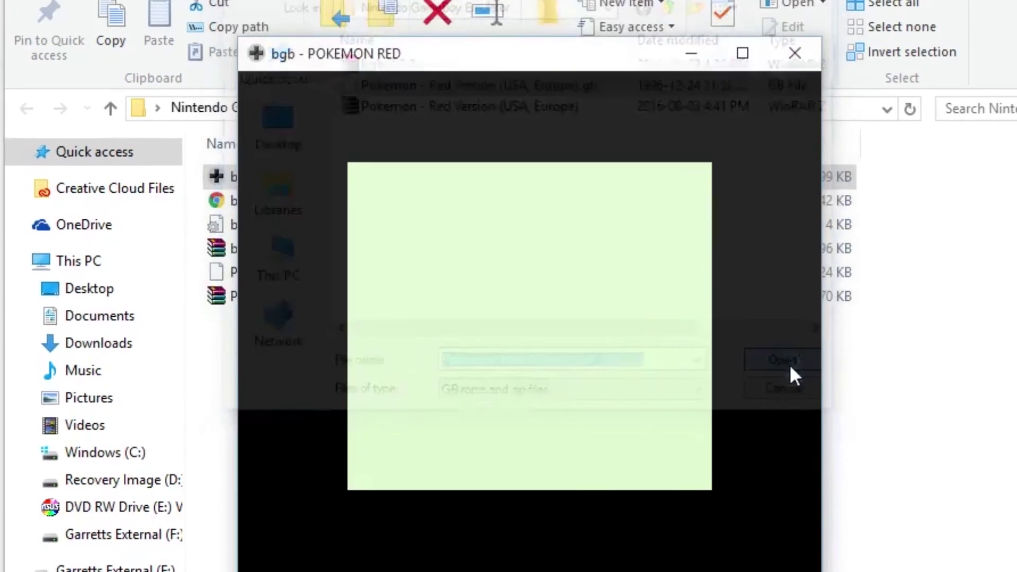